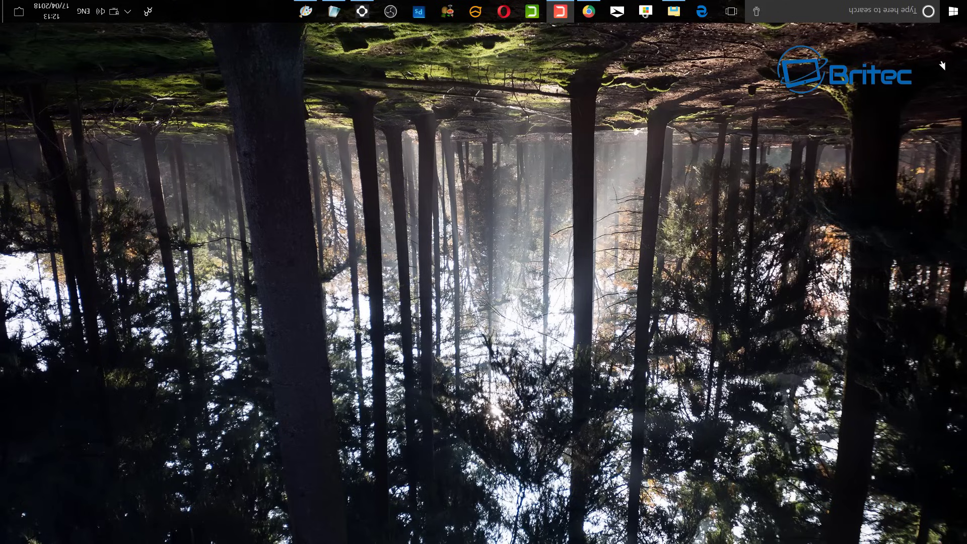
Open the Start menu from the upside-down taskbar.
click(953, 11)
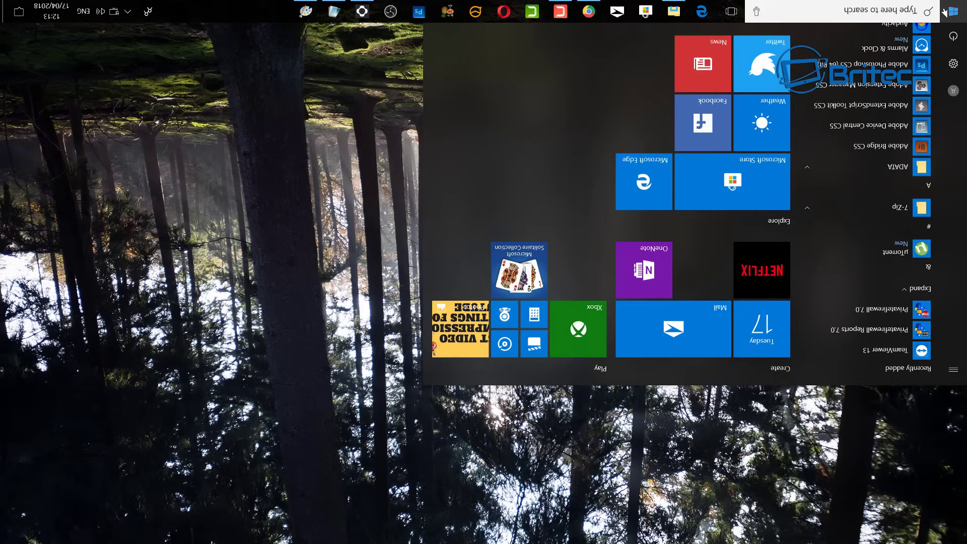
Go to Settings' System > Display page, where Orientation shows Landscape (flipped).
click(953, 63)
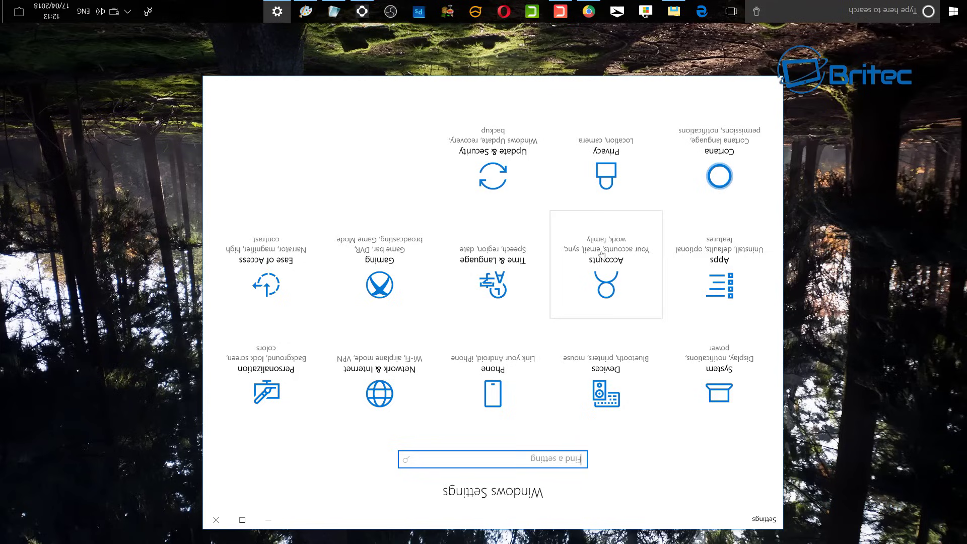
click(725, 375)
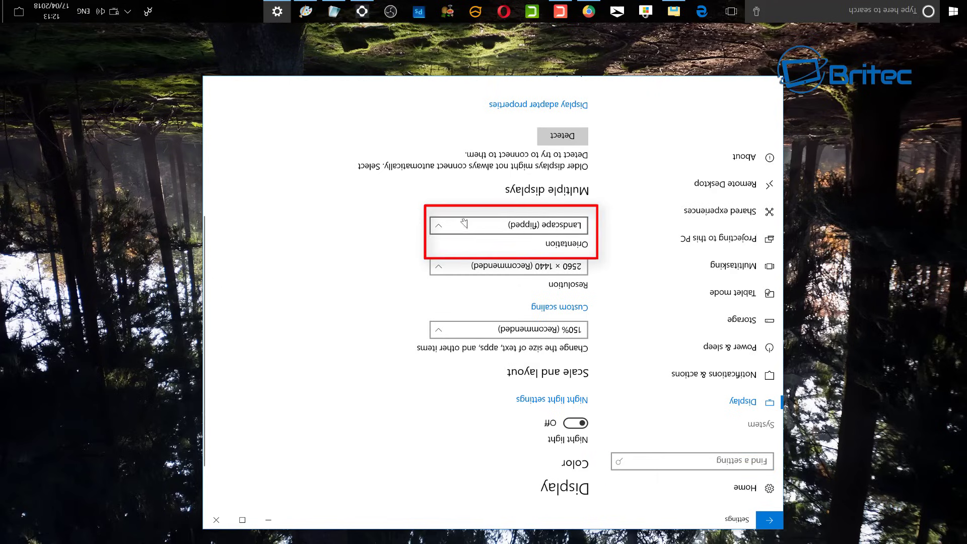
Set Orientation to Landscape, keep the change, and close Settings.
click(434, 221)
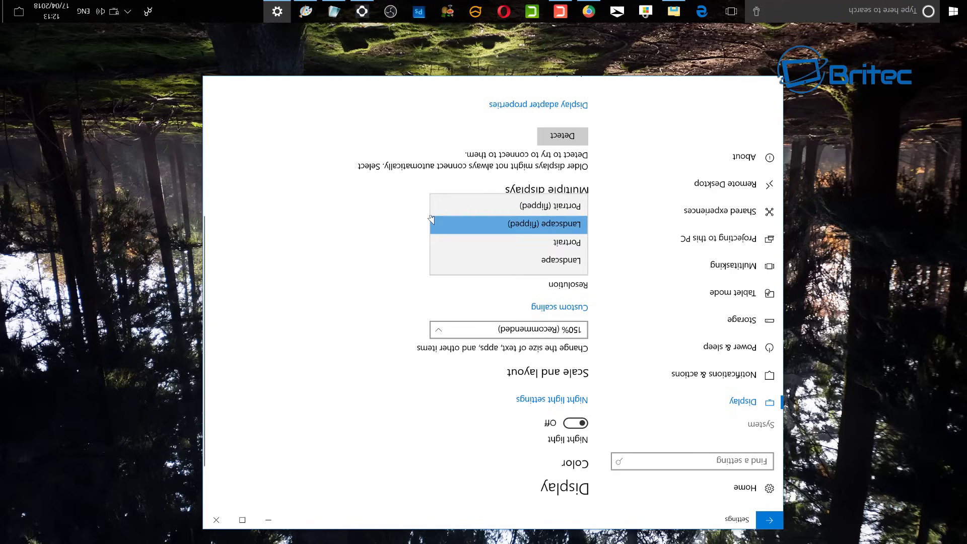
click(450, 258)
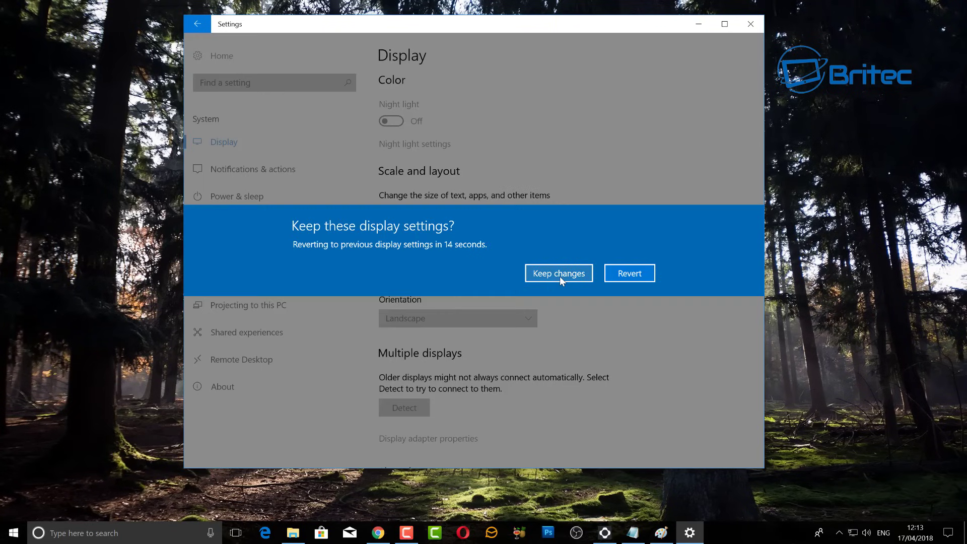
click(560, 276)
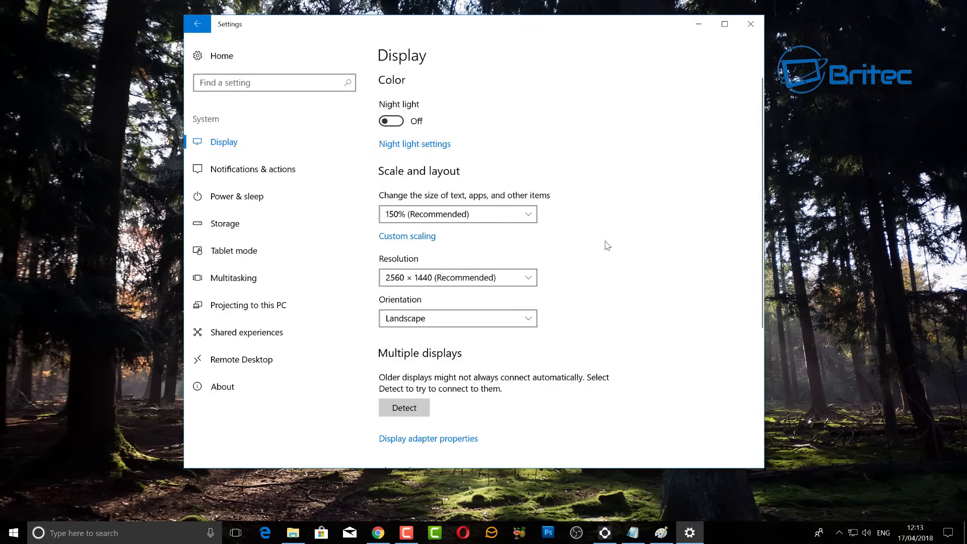
click(750, 24)
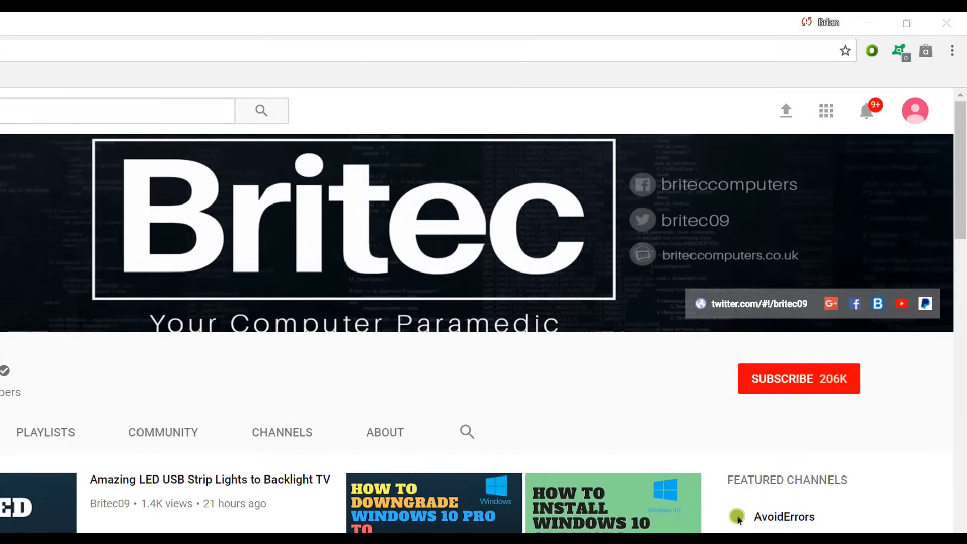
Subscribe to the Britec YouTube channel and turn on its bell notifications.
click(811, 385)
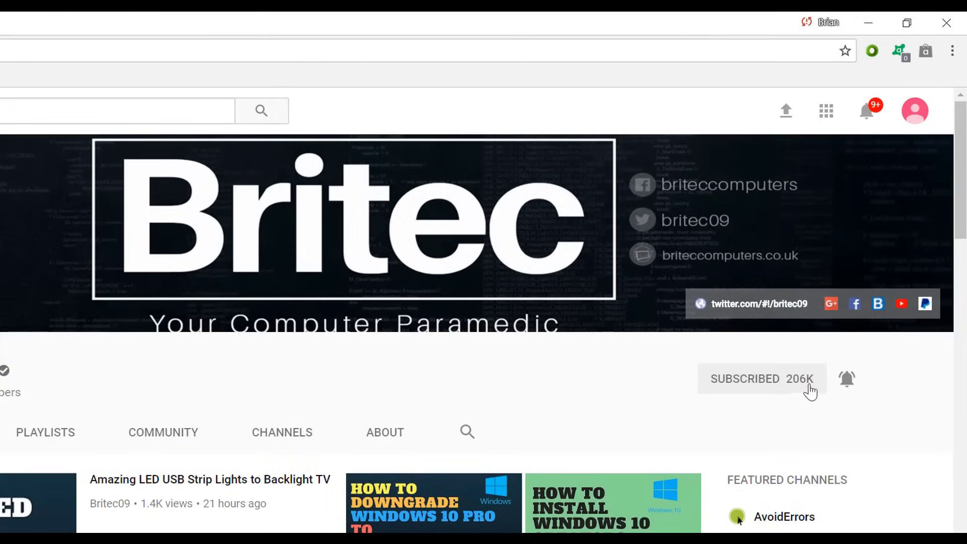
click(847, 380)
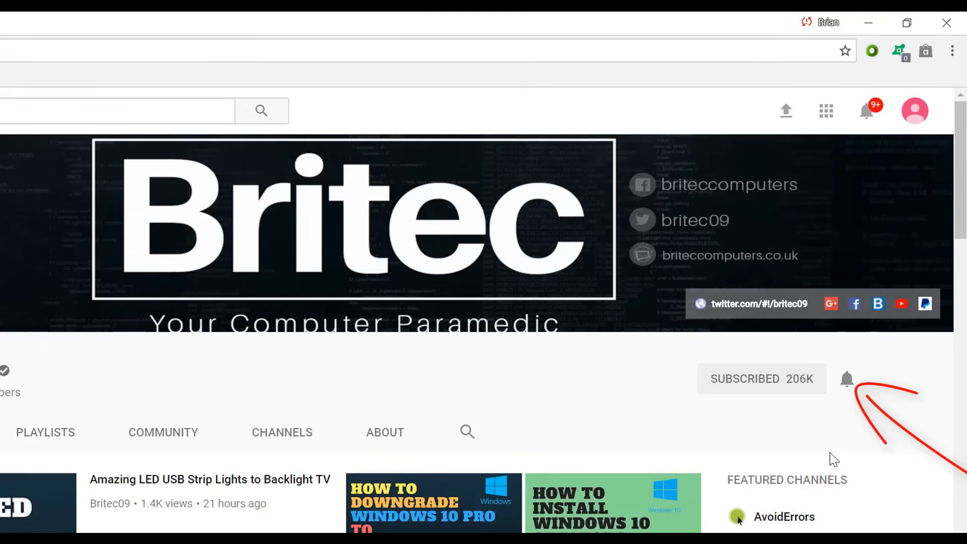